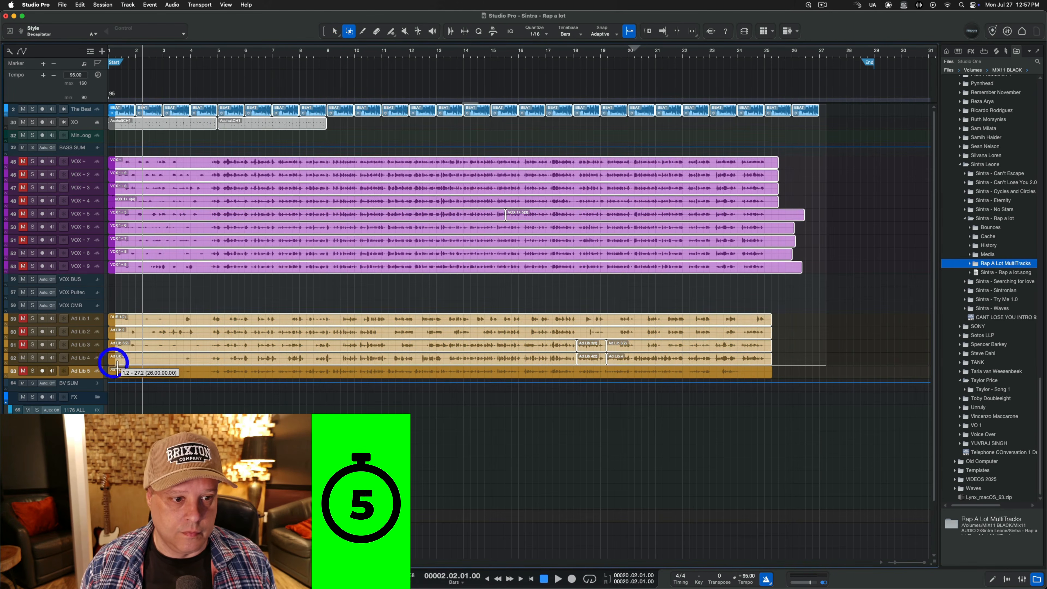
# Export the selected range of all tracks as audio files into the Rap A Lot MultiTracks folder
pyautogui.moveTo(389, 371); pyautogui.dragTo(985, 265)
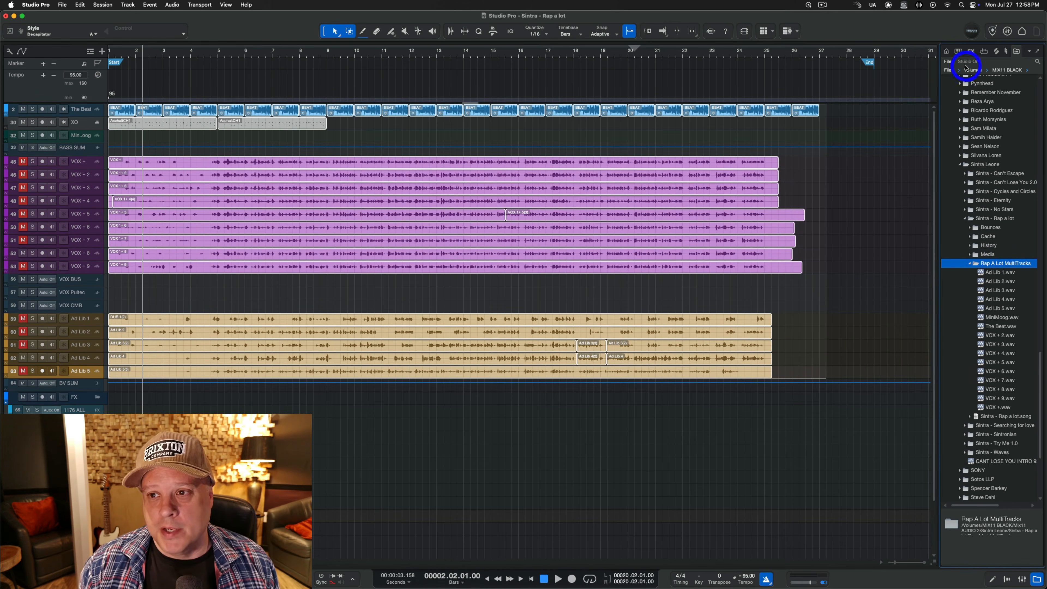
# Review the Effects, Instruments and Files browsers and examine the folder options available for the Rap a lot song folder
pyautogui.click(971, 52)
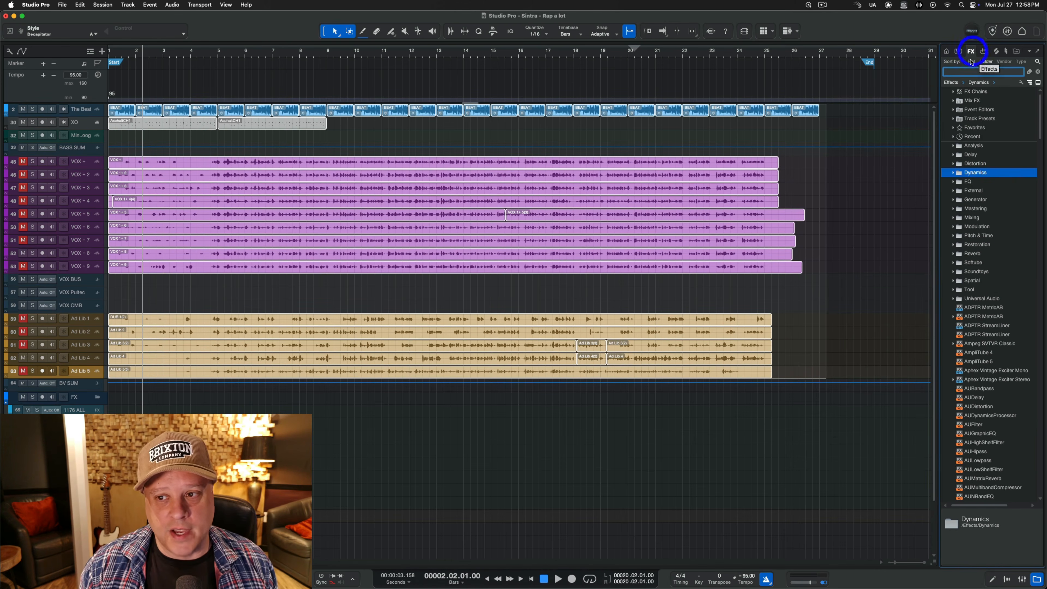
pyautogui.click(958, 51)
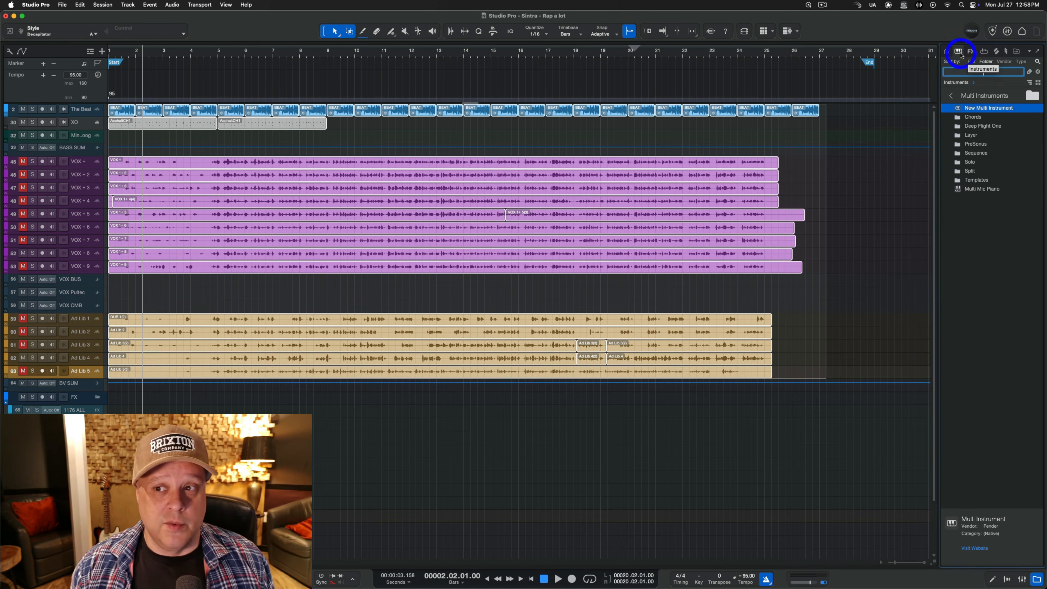
pyautogui.click(1016, 50)
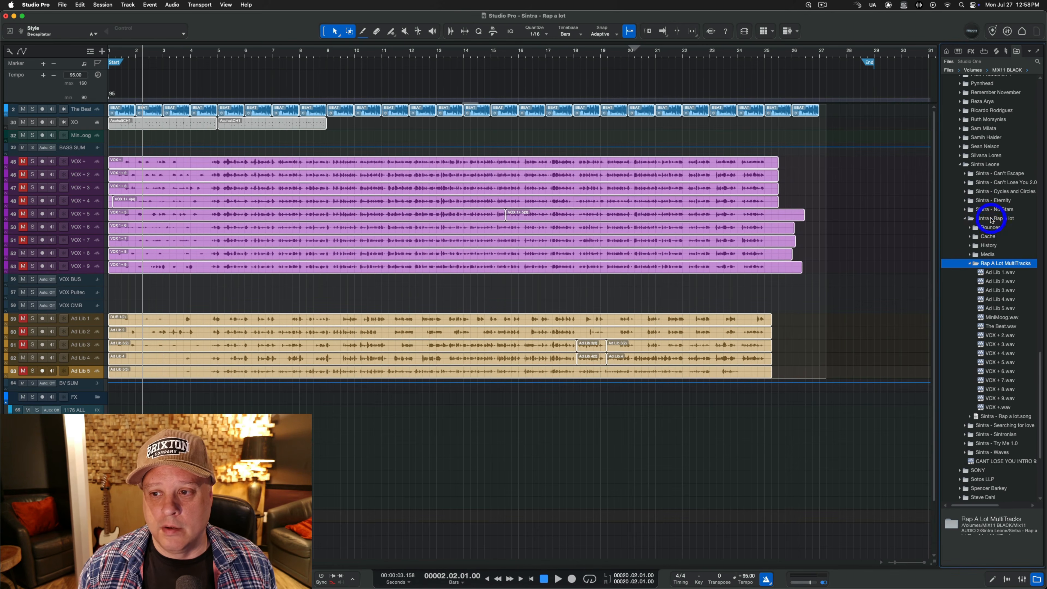
pyautogui.rightClick(991, 220)
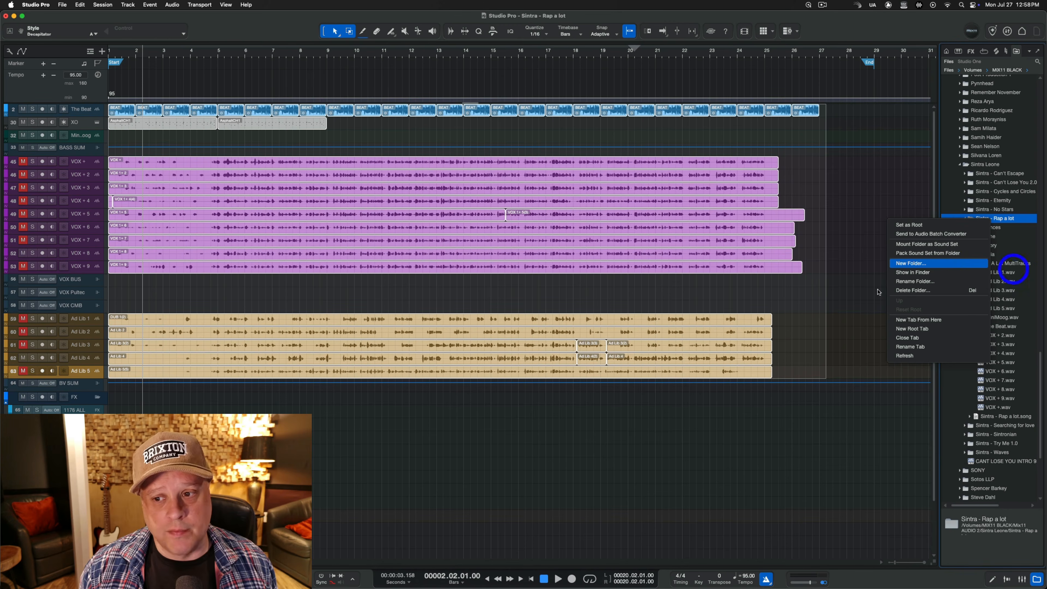
pyautogui.click(846, 419)
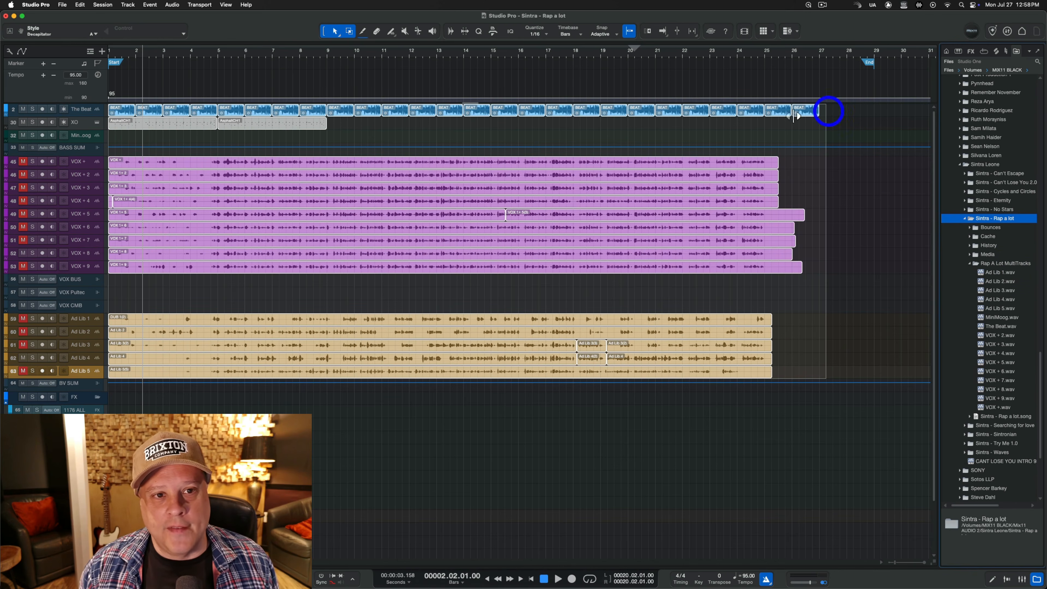
# Activate the Range tool and enlarge the height of The Beat track
pyautogui.click(349, 30)
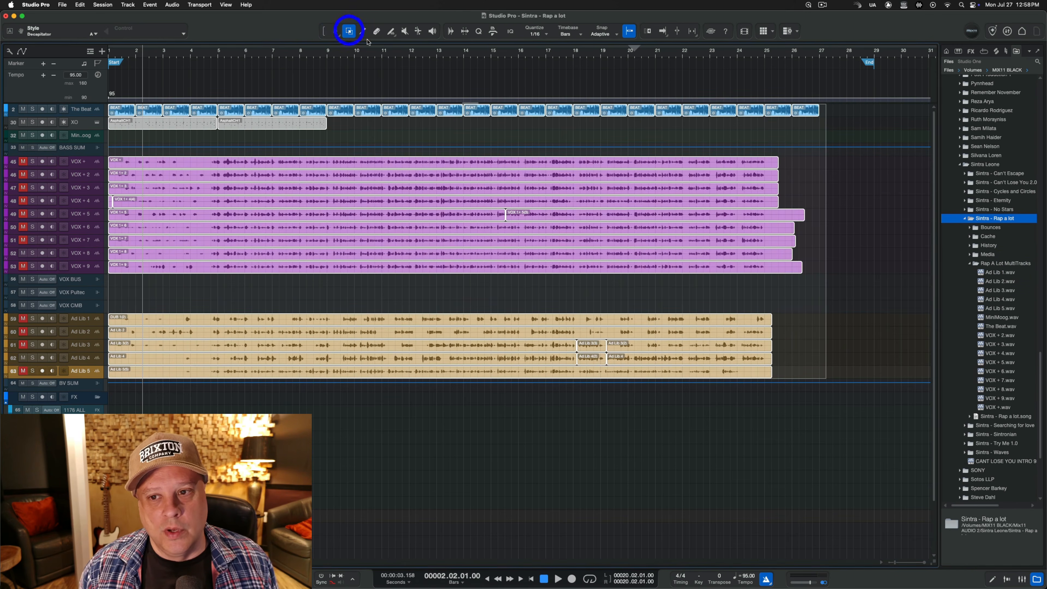
pyautogui.click(834, 111)
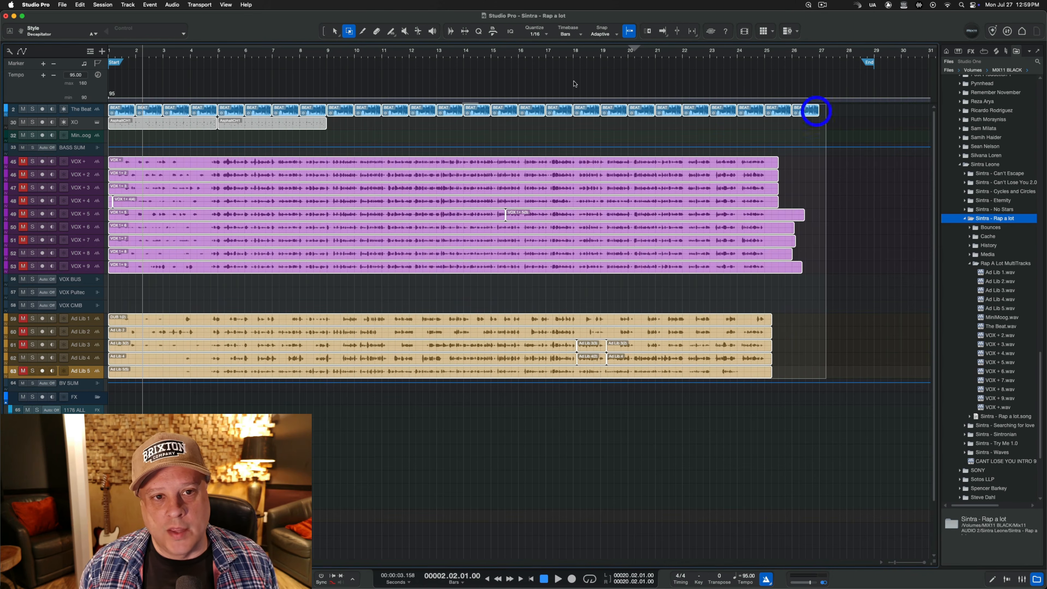
pyautogui.click(349, 32)
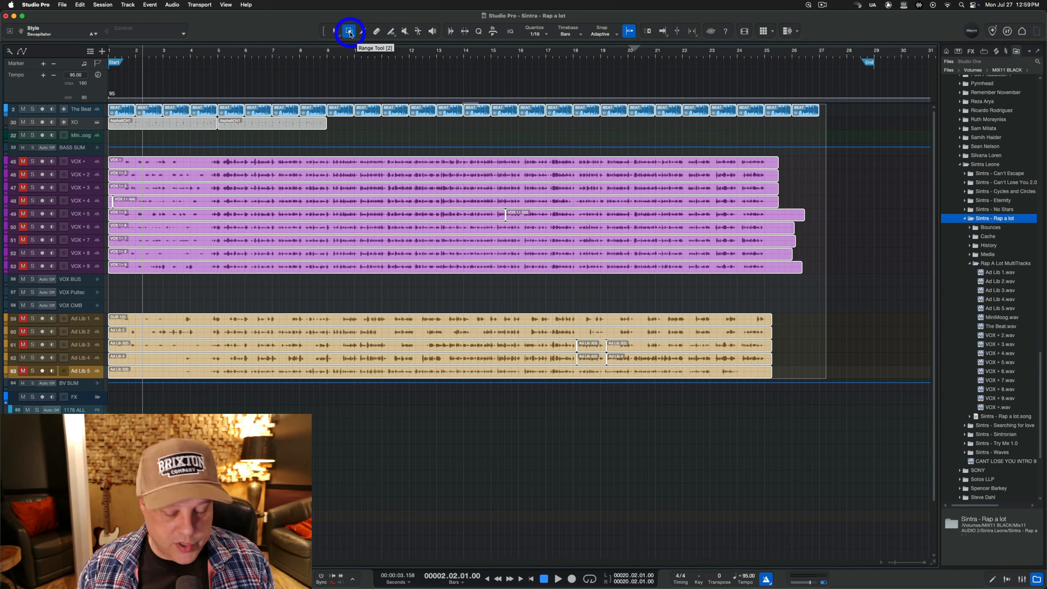
pyautogui.click(361, 33)
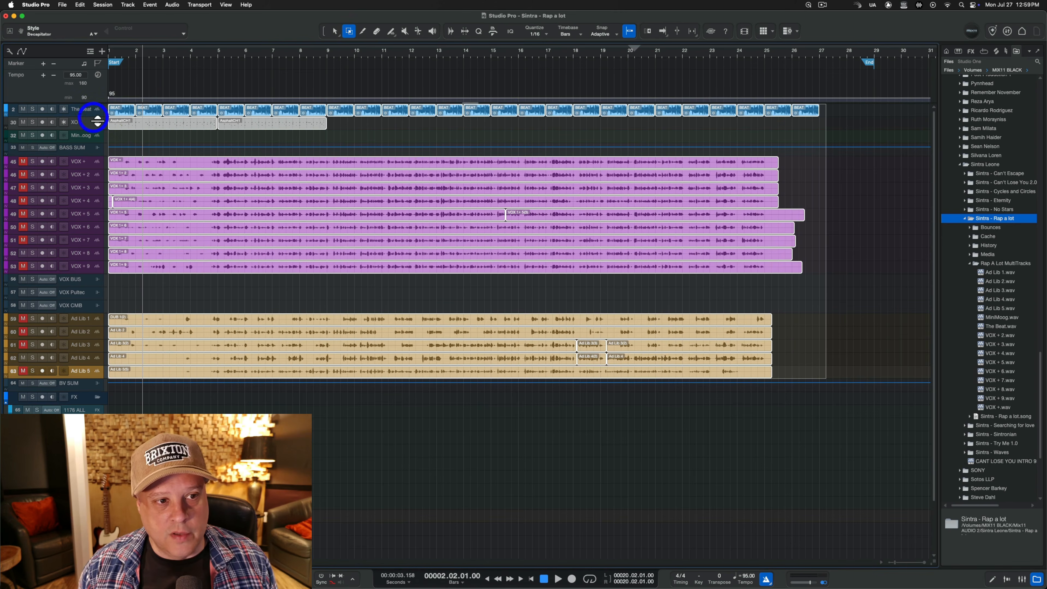
pyautogui.moveTo(97, 121); pyautogui.dragTo(88, 192)
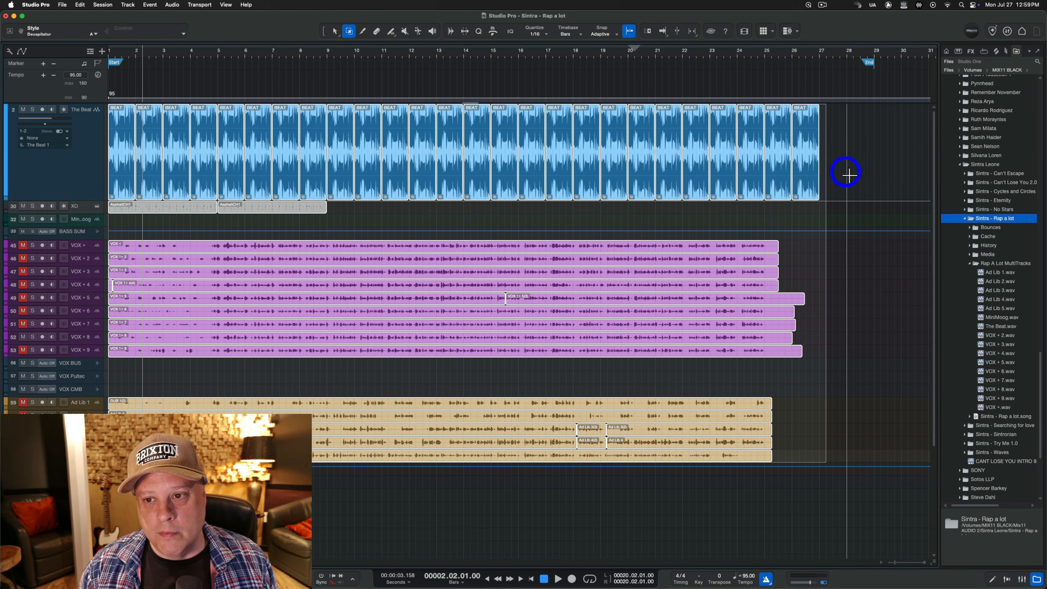
# Clear the existing selection and range-select the entire row of BEAT clips on The Beat track
pyautogui.press('1')
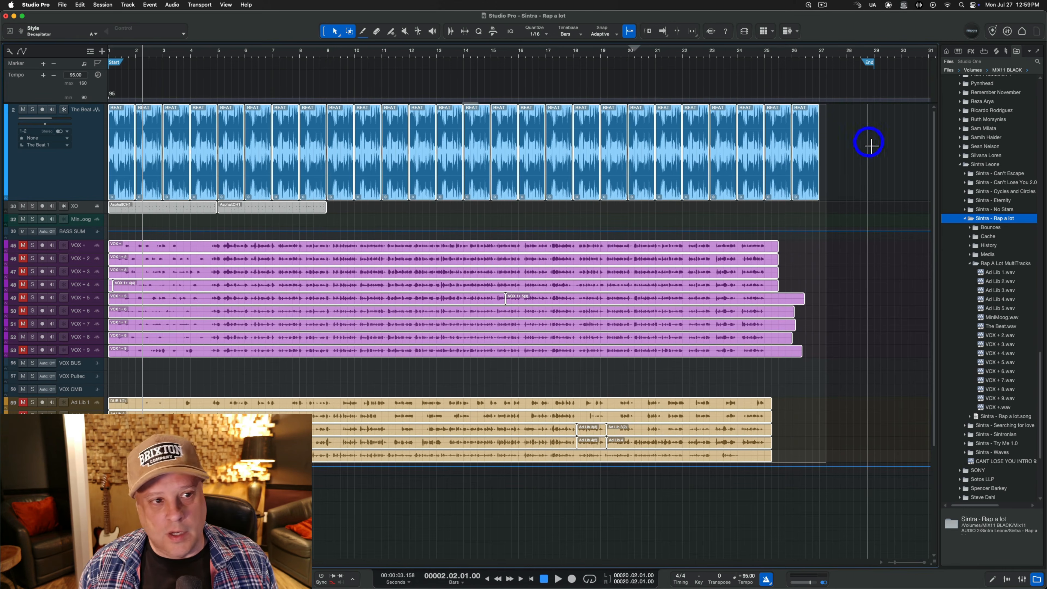
pyautogui.press('super+a')
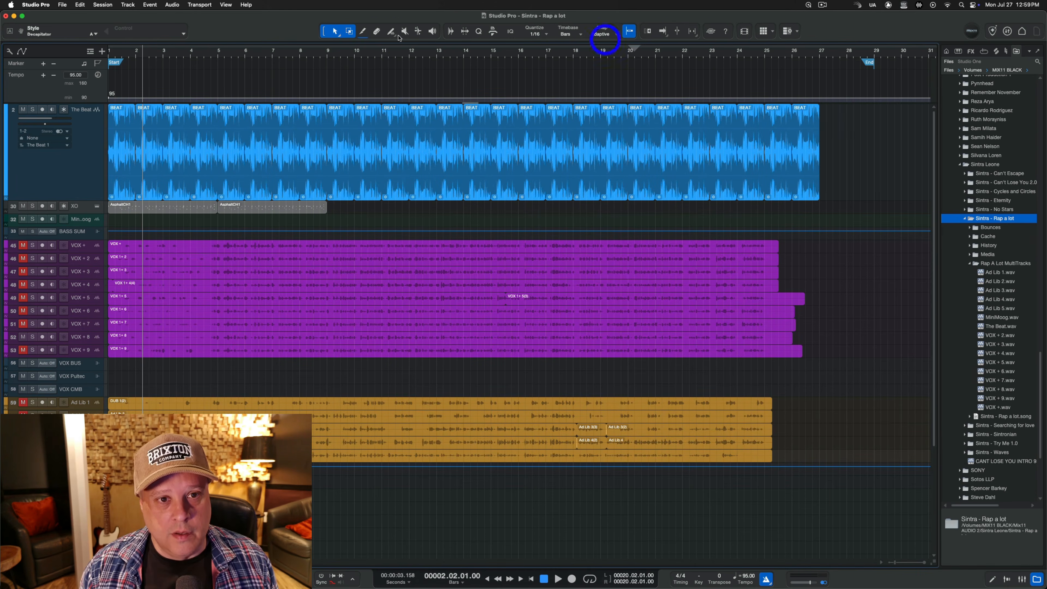
pyautogui.click(348, 31)
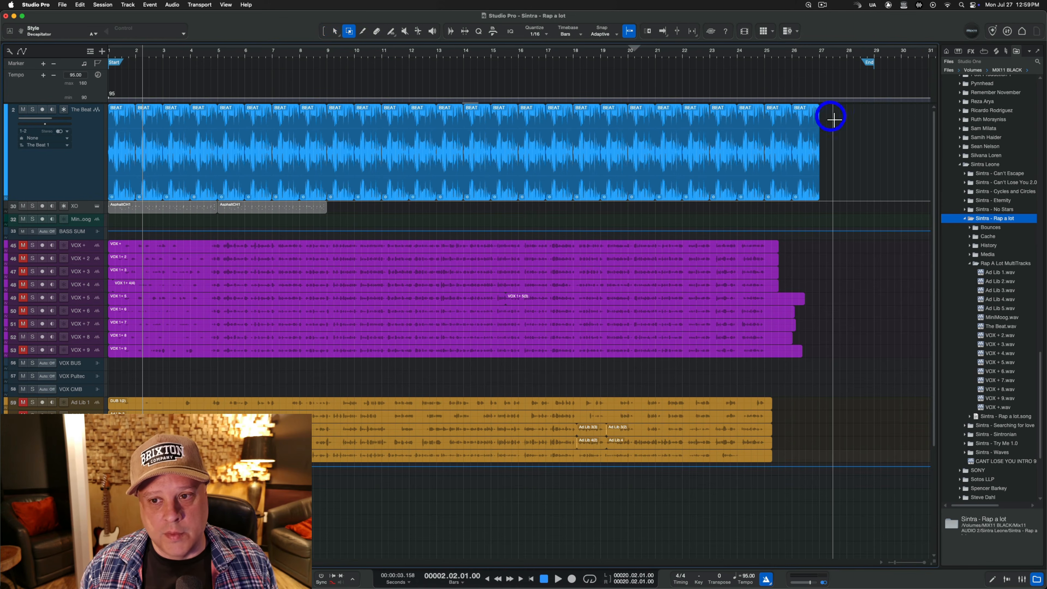
pyautogui.moveTo(827, 117); pyautogui.dragTo(73, 127)
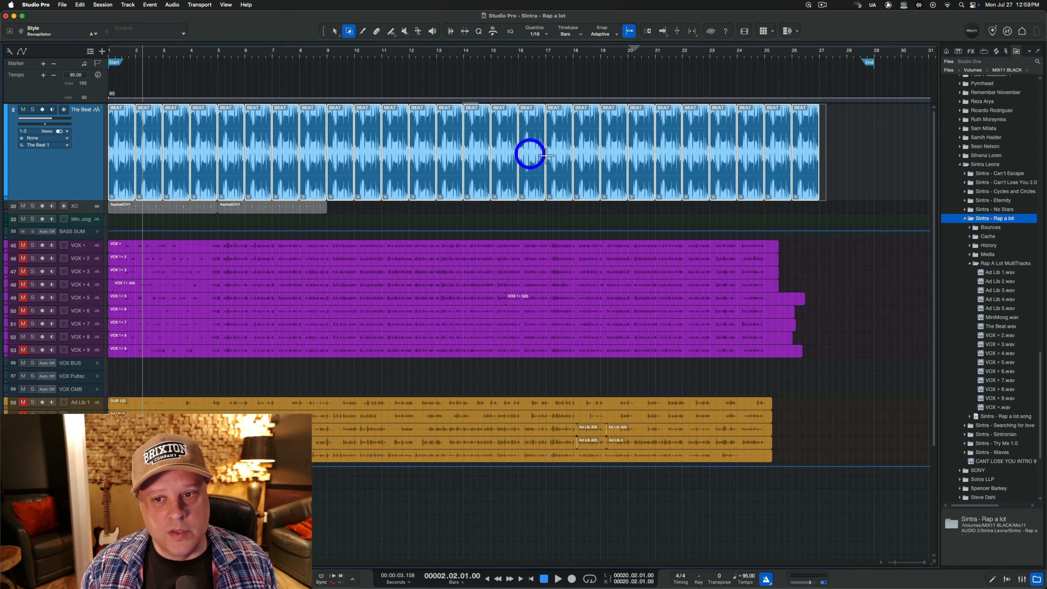
# Select the BEAT clips as separate events with the Arrow tool and export them into the Rap A Lot MultiTracks folder
pyautogui.press('1')
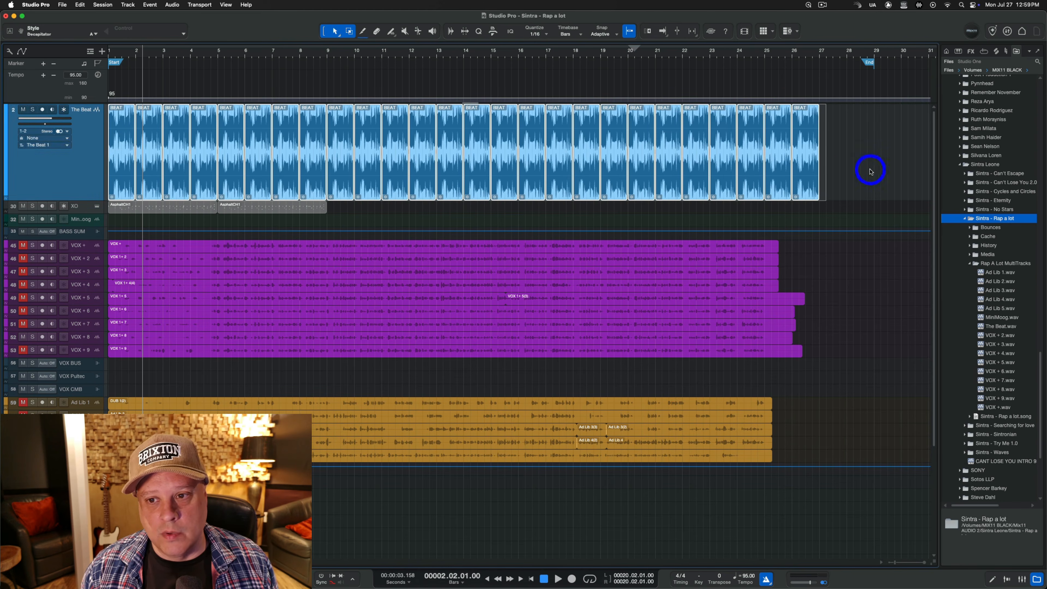
pyautogui.click(865, 169)
pyautogui.moveTo(838, 186); pyautogui.dragTo(112, 173)
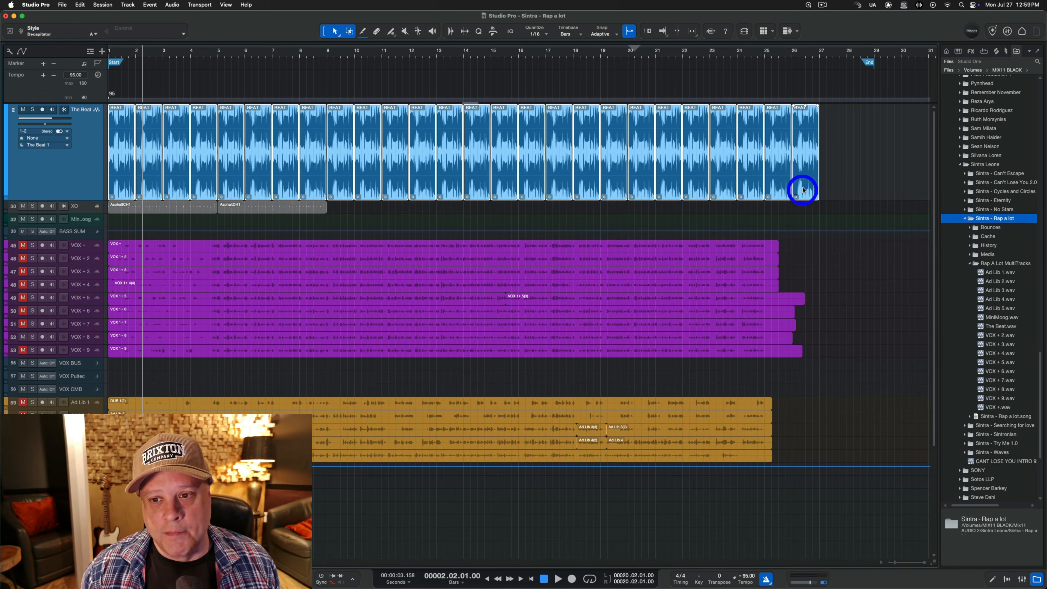
pyautogui.moveTo(803, 189); pyautogui.dragTo(997, 264)
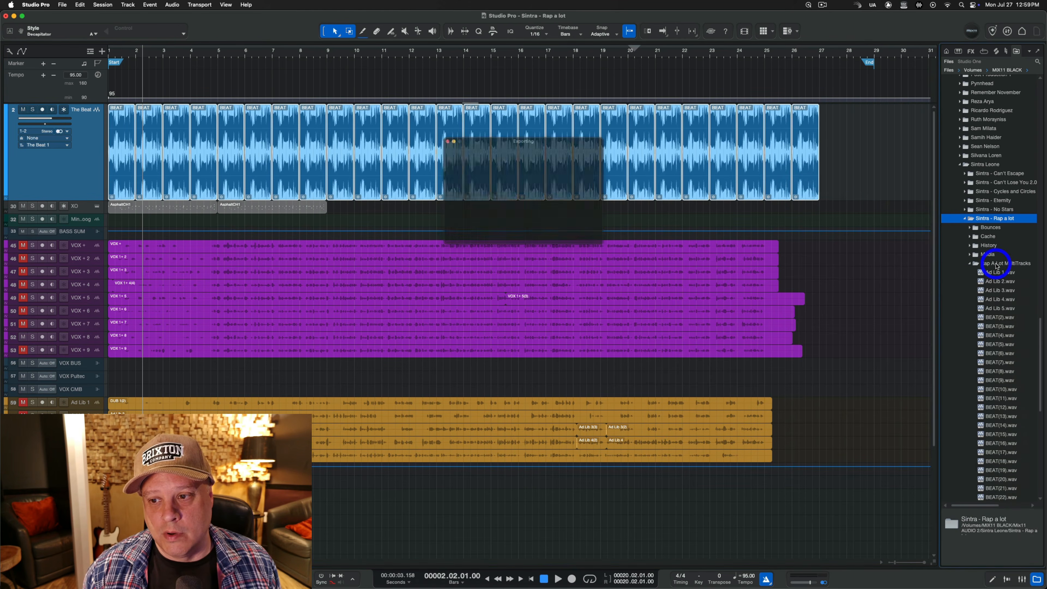
pyautogui.scroll(-5, 1000, 286)
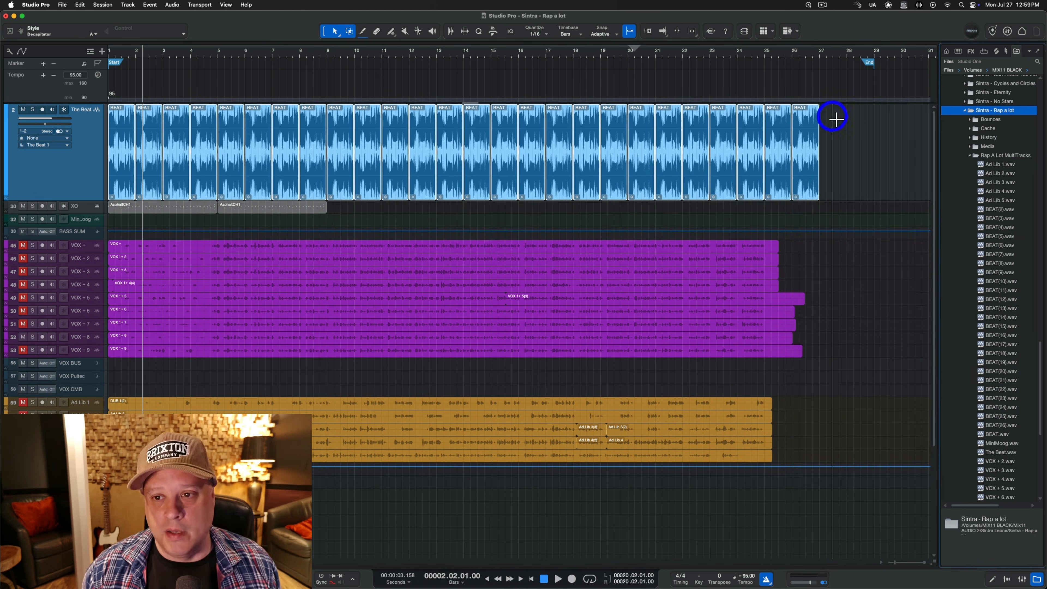
# Permanently delete all WAV files, from Ad Lib 1 through VOX +, in the Rap A Lot MultiTracks folder and collapse the folder
pyautogui.click(999, 164)
pyautogui.scroll(-4, 1001, 173)
pyautogui.scroll(-2, 1000, 185)
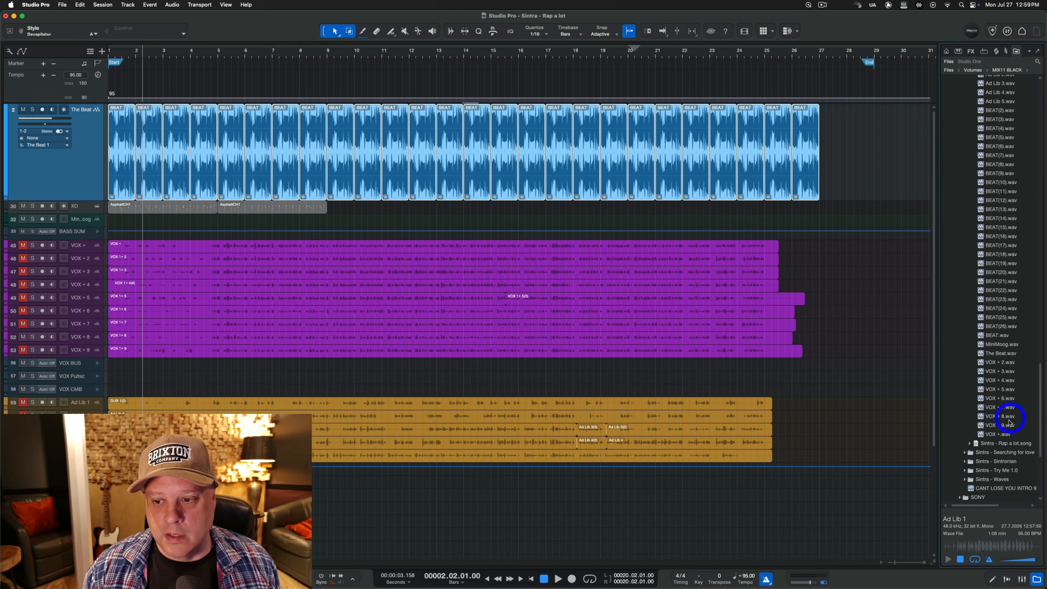
pyautogui.keyDown('shift'); pyautogui.click(1004, 435); pyautogui.keyUp('shift')
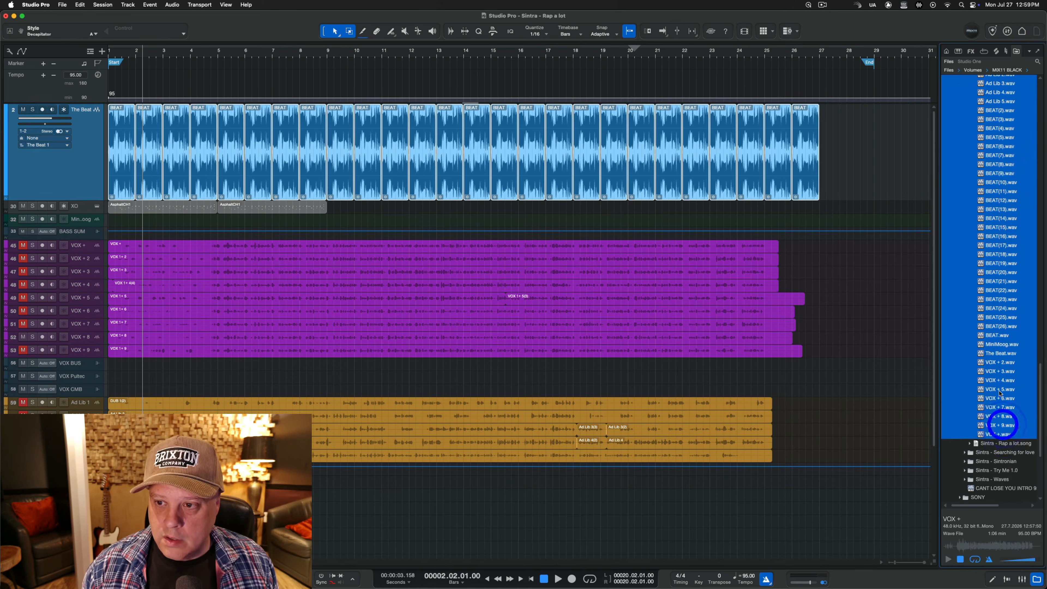
pyautogui.rightClick(1004, 433)
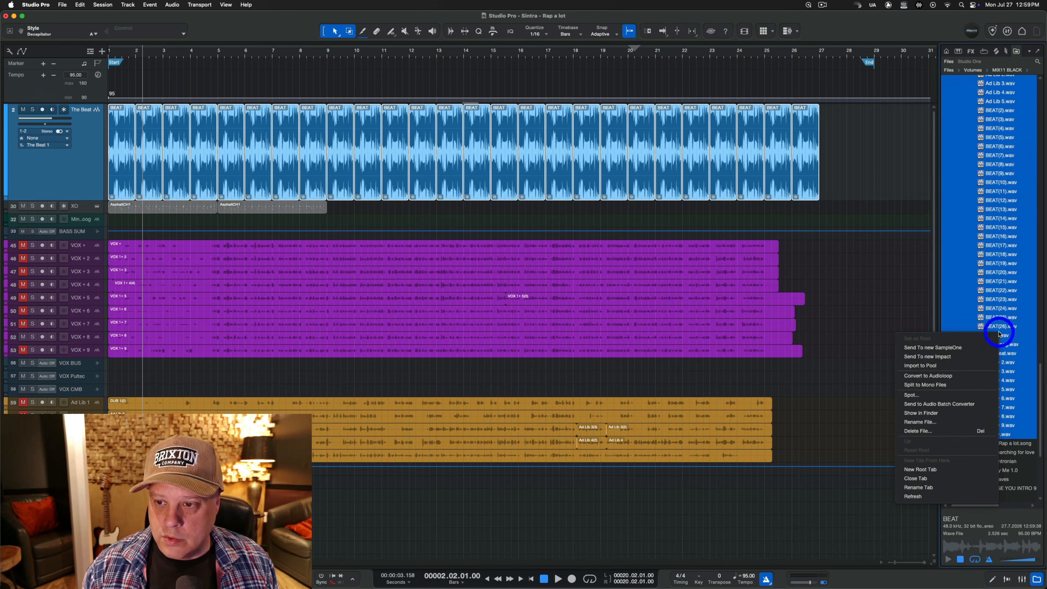
pyautogui.click(954, 429)
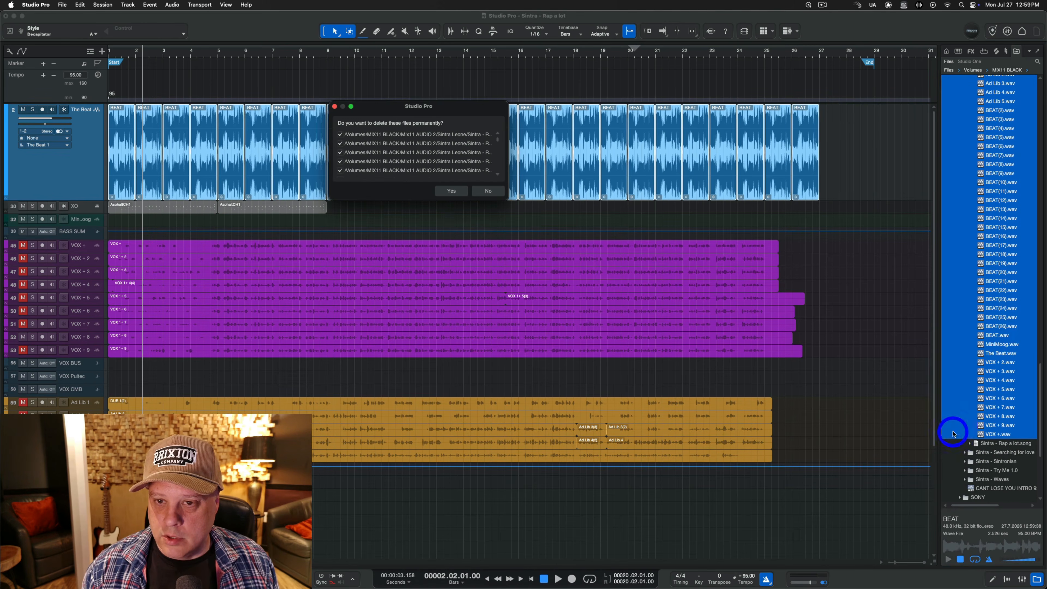
pyautogui.click(461, 191)
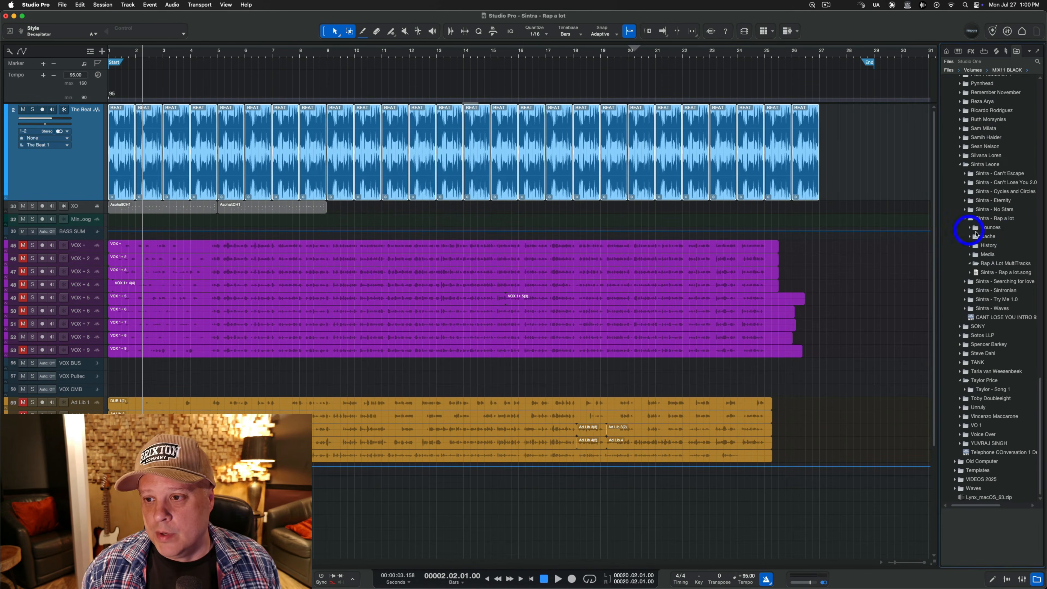
pyautogui.click(1020, 265)
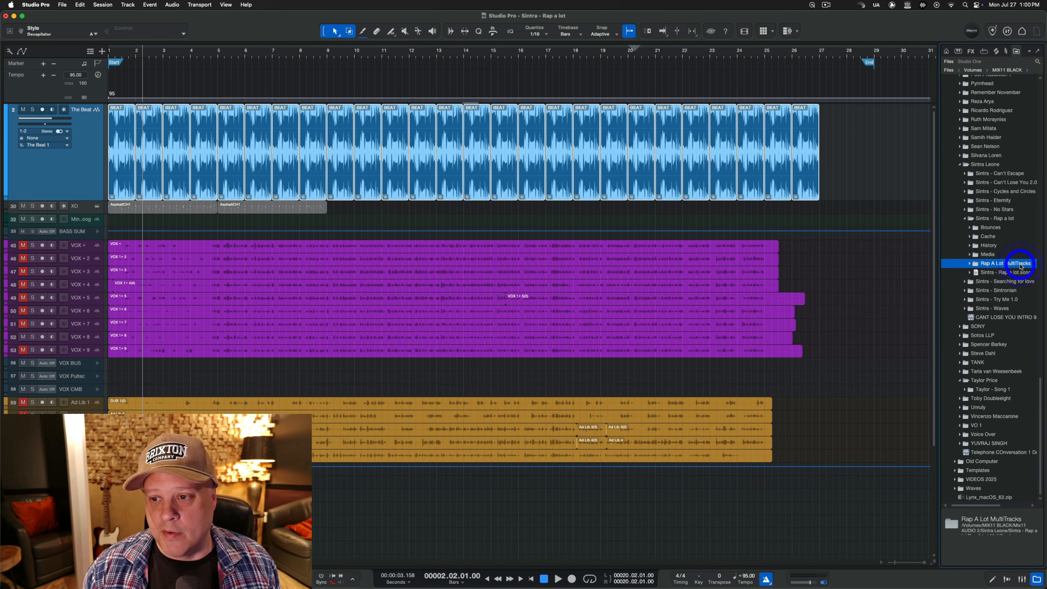
# Range-select all tracks from song start to just past the last BEAT clip and export the range into the Rap A Lot MultiTracks folder
pyautogui.click(855, 128)
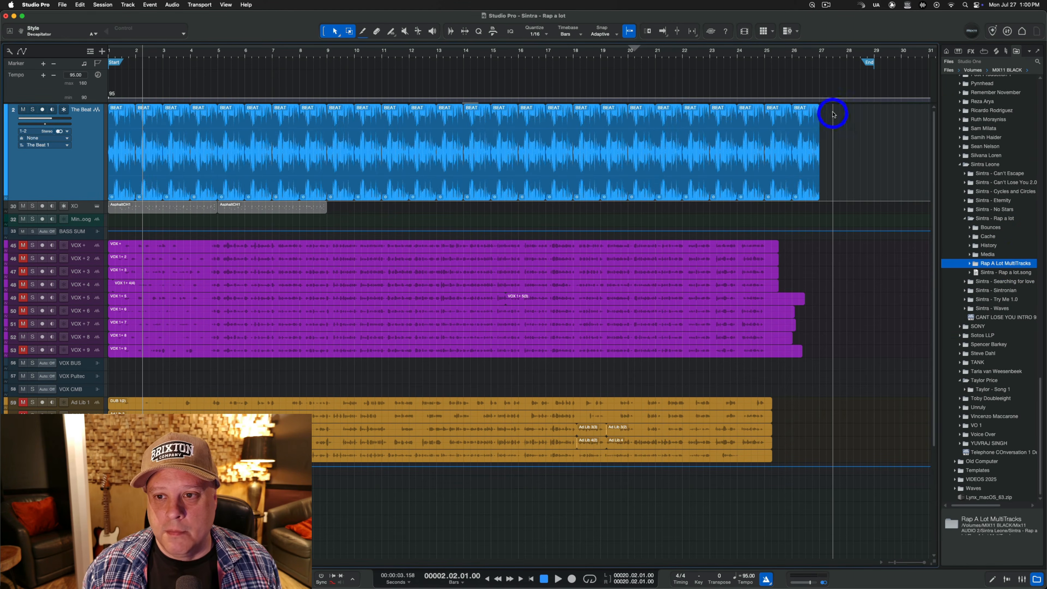
pyautogui.click(348, 31)
pyautogui.moveTo(824, 113); pyautogui.dragTo(86, 462)
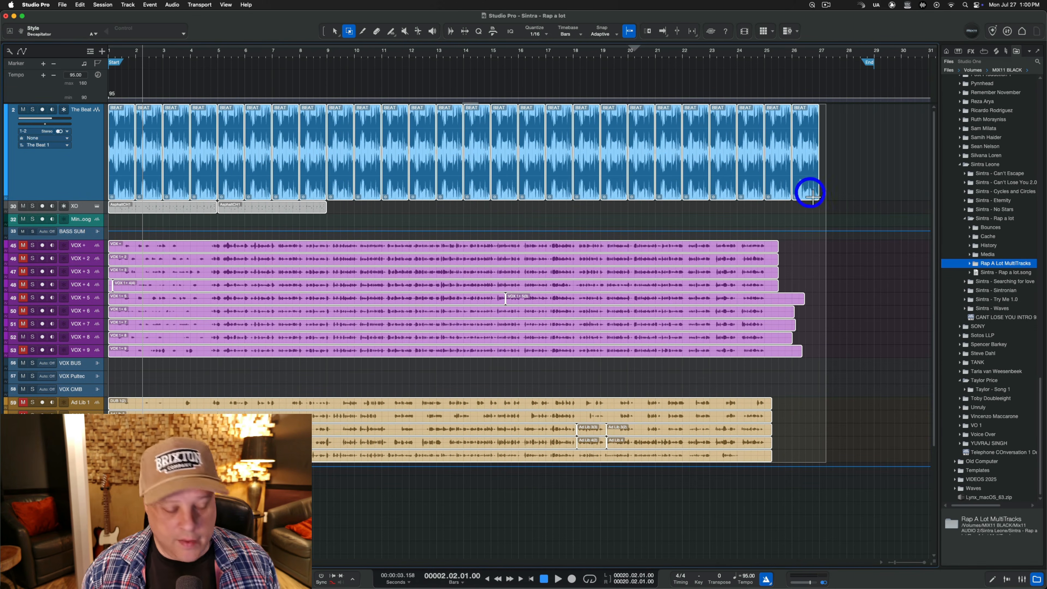
pyautogui.press('1')
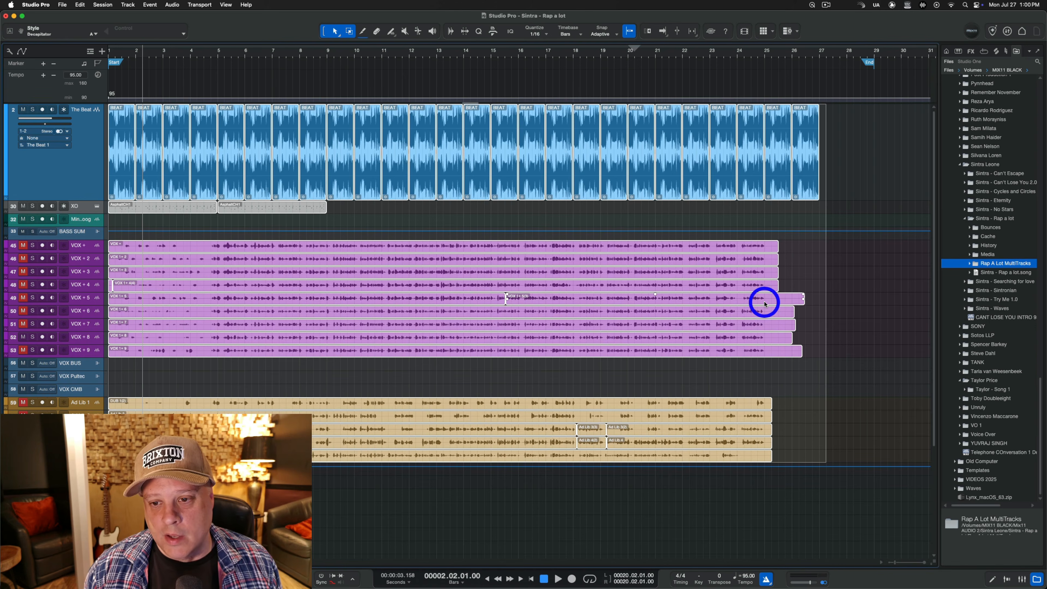
pyautogui.moveTo(763, 304); pyautogui.dragTo(996, 266)
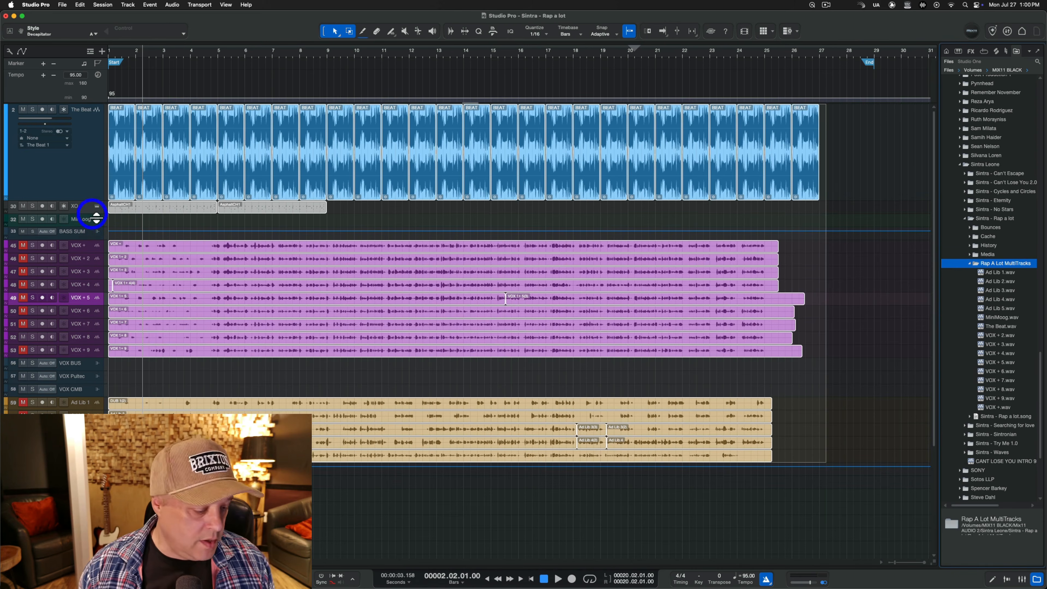
# Widen the track column to show the full name of the MiniMoog track and select MiniMoog.wav in the exported files
pyautogui.scroll(6, 96, 218)
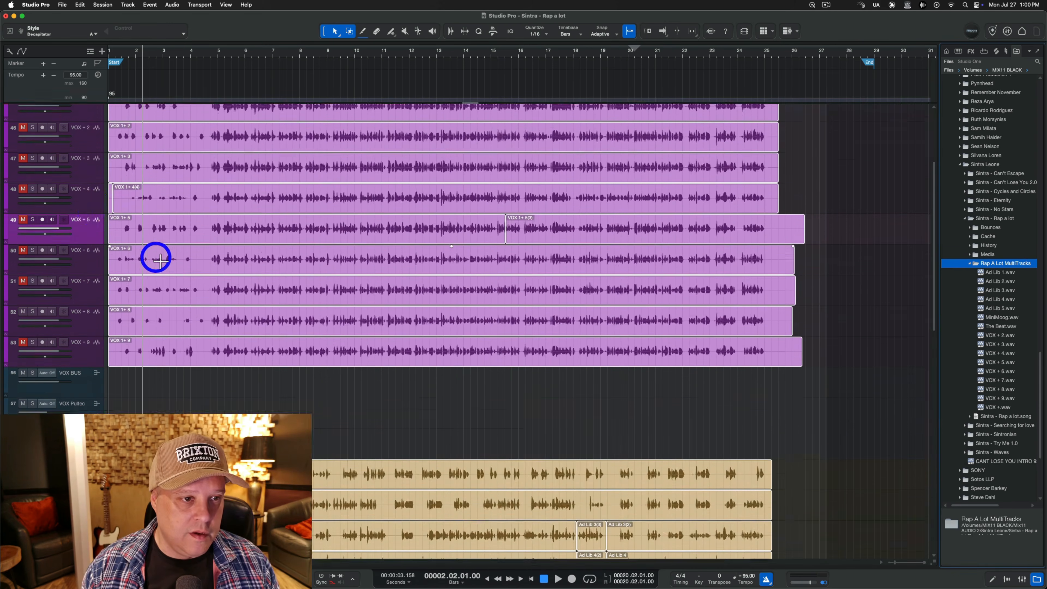
pyautogui.scroll(5, 161, 260)
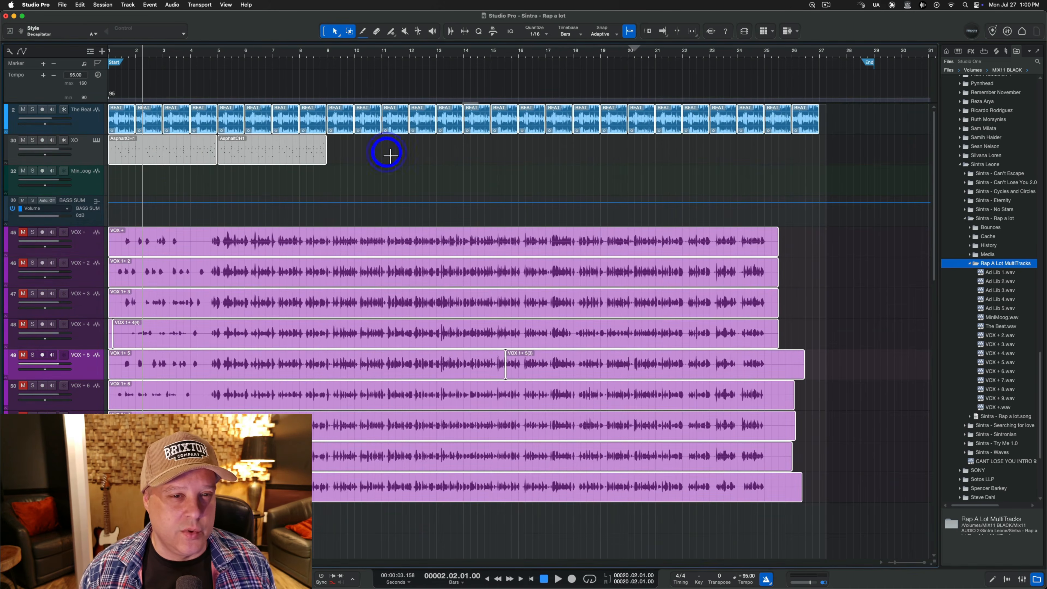
pyautogui.click(874, 152)
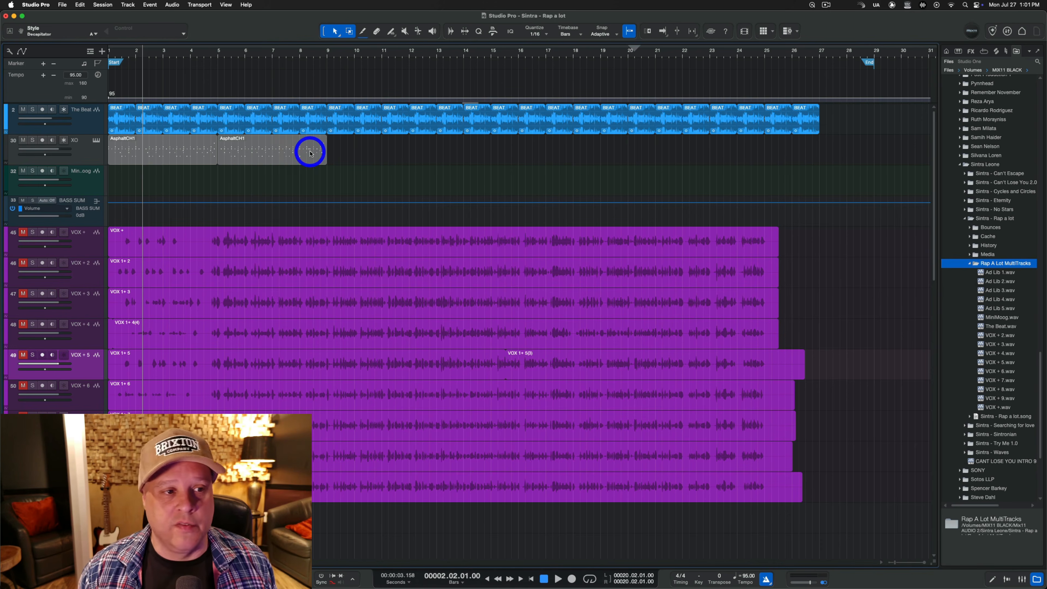
pyautogui.click(82, 184)
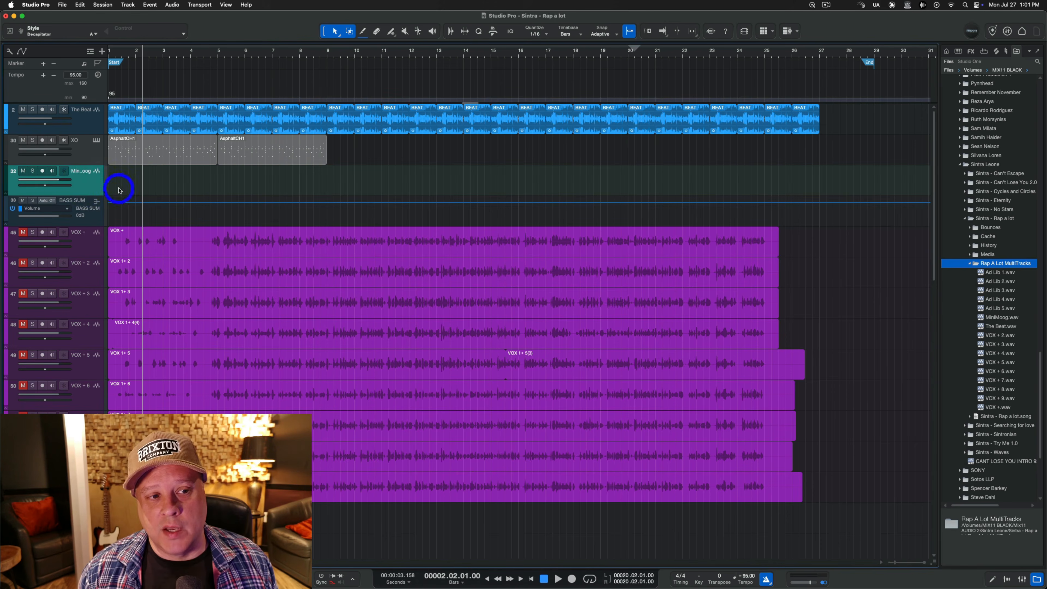
pyautogui.moveTo(108, 187); pyautogui.dragTo(123, 188)
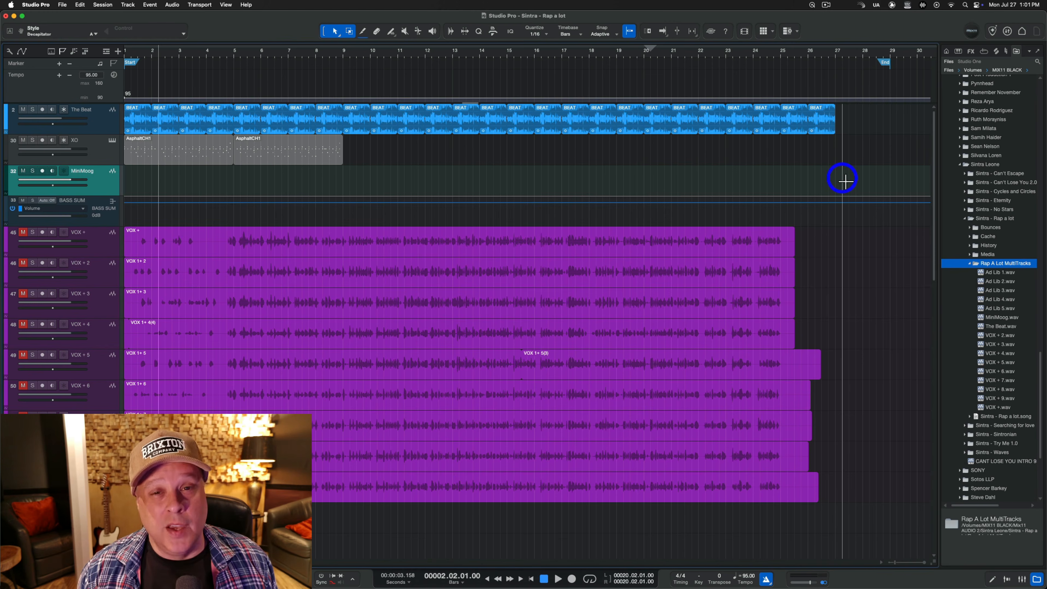
pyautogui.click(999, 317)
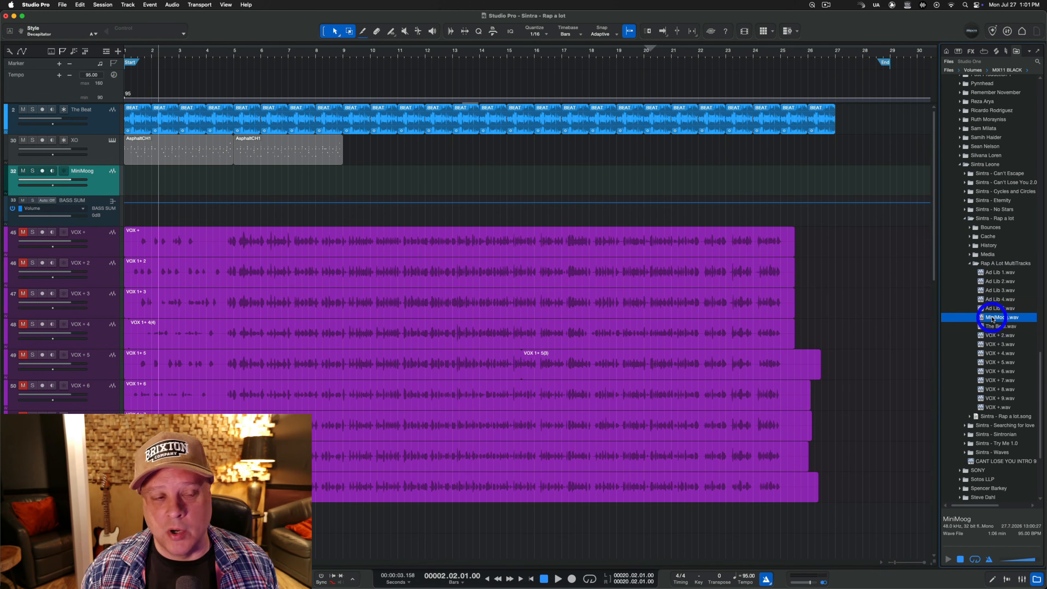
# Place the exported MiniMoog.wav at song start on the MiniMoog track, and enlarge the waveform display and that track's height
pyautogui.moveTo(992, 318); pyautogui.dragTo(127, 180)
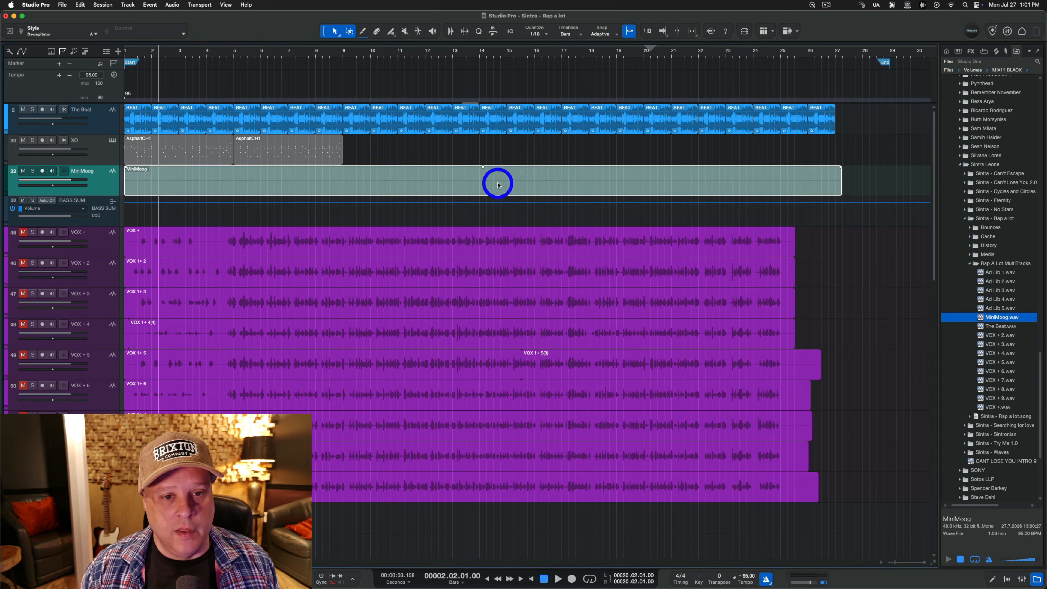
pyautogui.moveTo(933, 562); pyautogui.dragTo(933, 549)
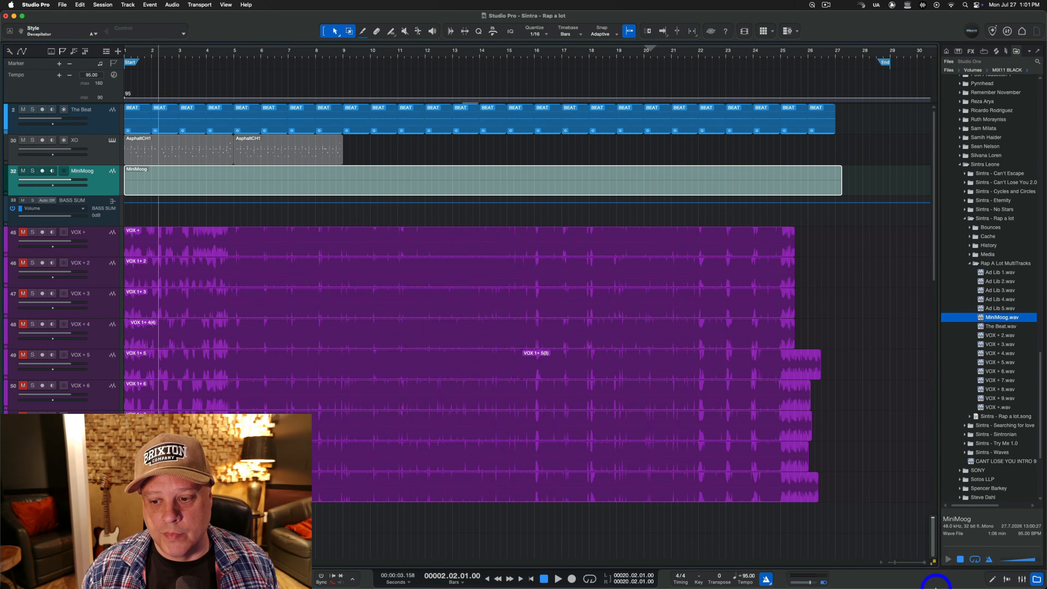
pyautogui.scroll(-2, 935, 558)
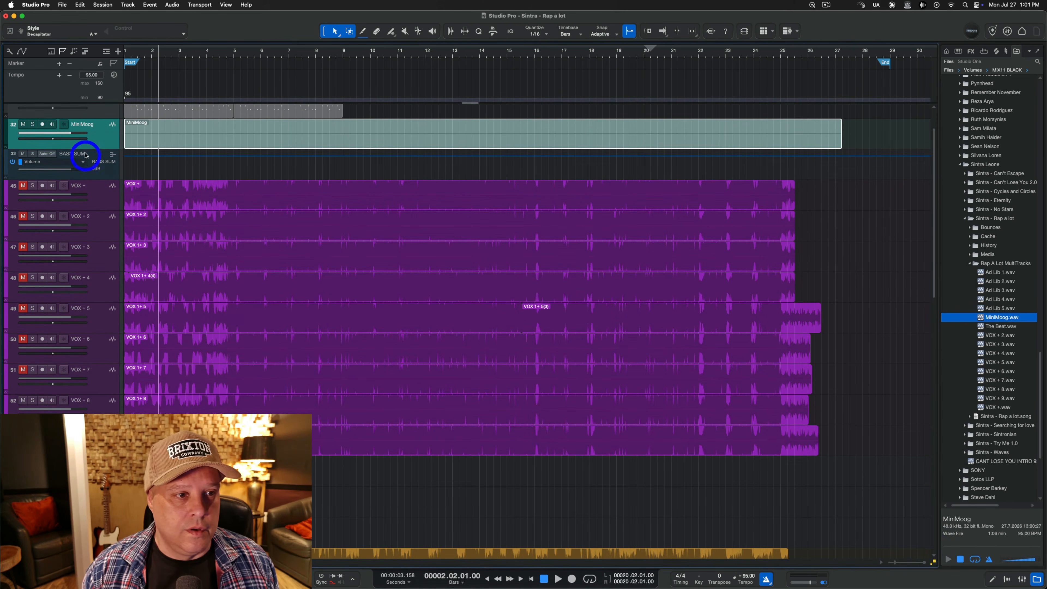
pyautogui.moveTo(86, 149); pyautogui.dragTo(88, 221)
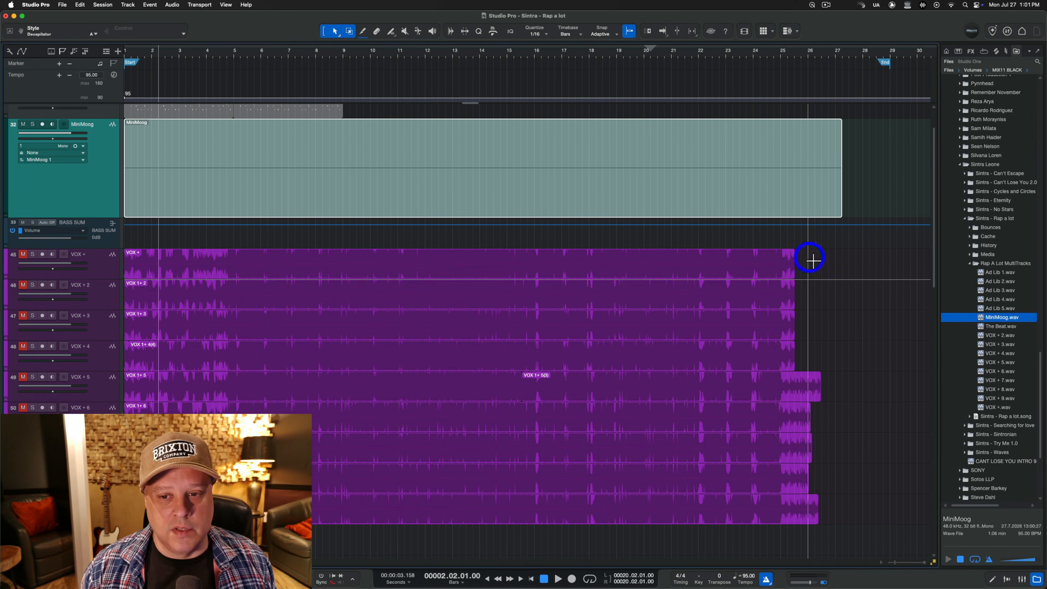
# Select the clips on all VOX tracks with a selection rectangle reaching past their ends, and clear the selection
pyautogui.moveTo(810, 259); pyautogui.dragTo(160, 524)
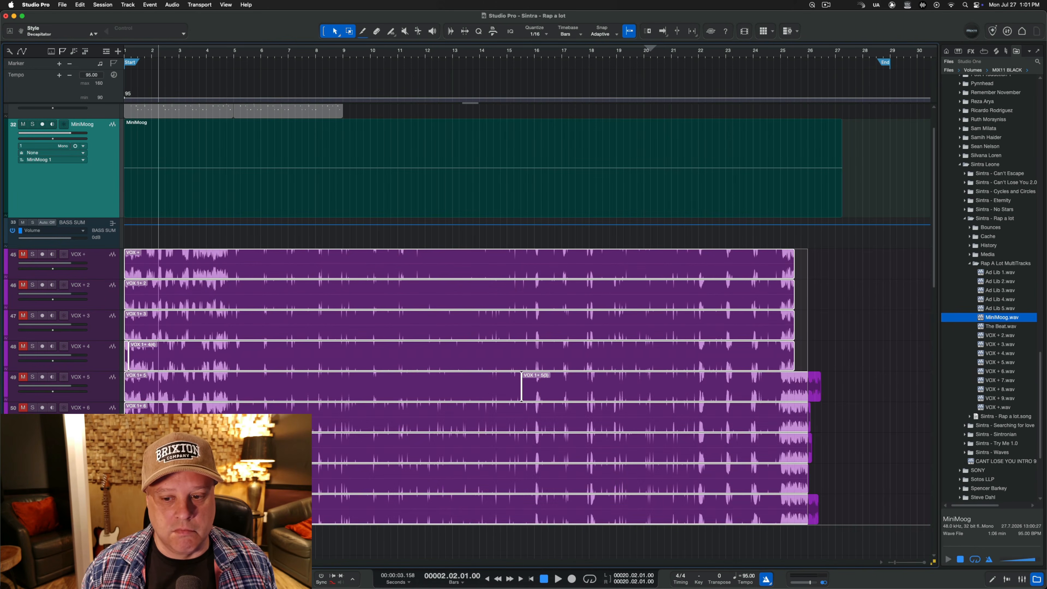
pyautogui.click(331, 309)
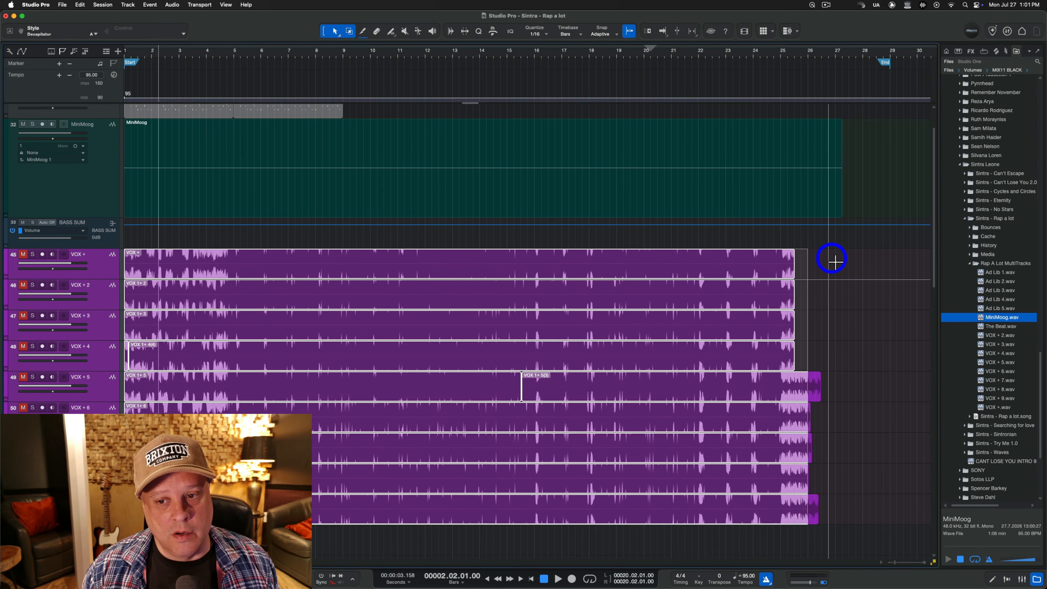
pyautogui.moveTo(828, 250); pyautogui.dragTo(82, 524)
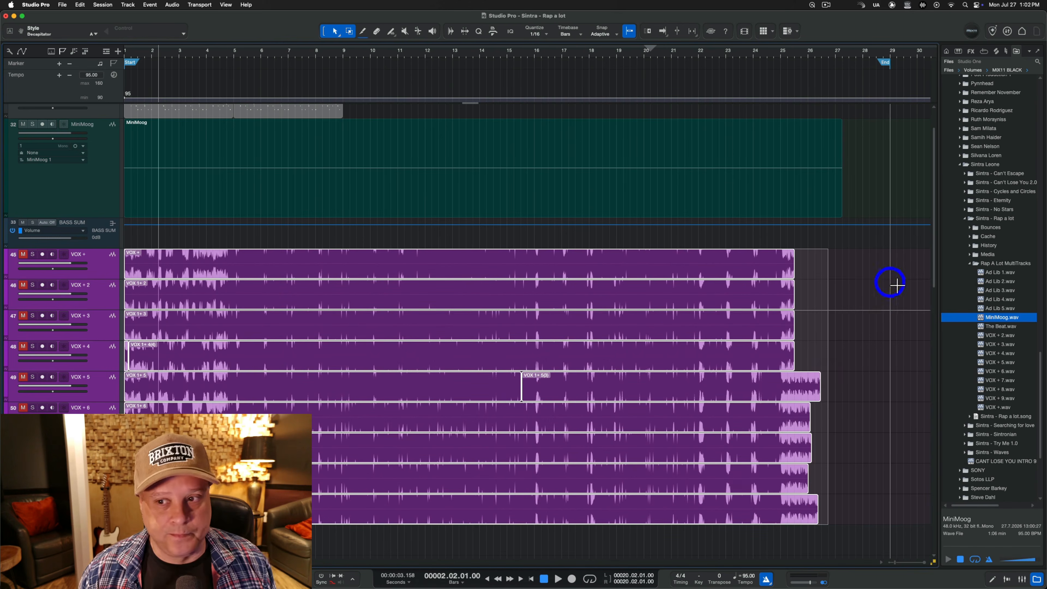
pyautogui.scroll(2, 865, 305)
pyautogui.click(858, 313)
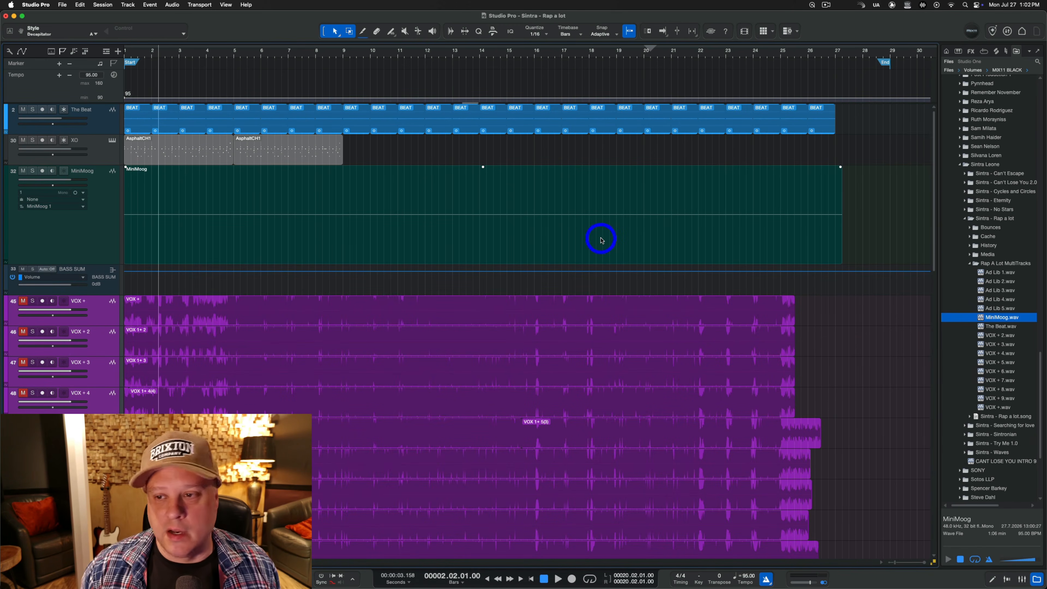
# Add the Ampeg SVTVR Classic plug-in as an Event FX on the MiniMoog clip and close its editor
pyautogui.click(970, 51)
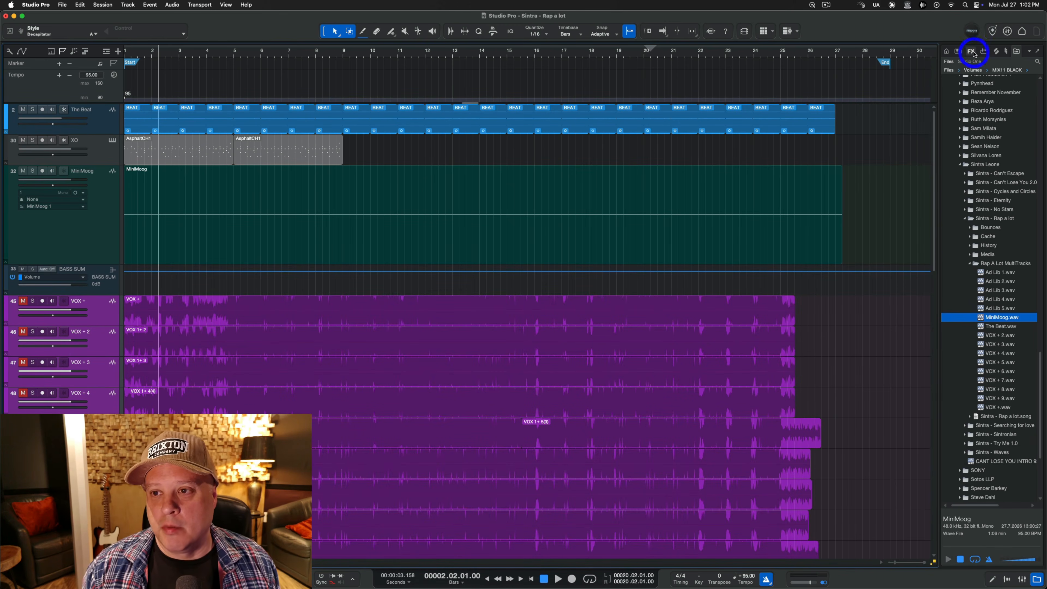
pyautogui.click(973, 173)
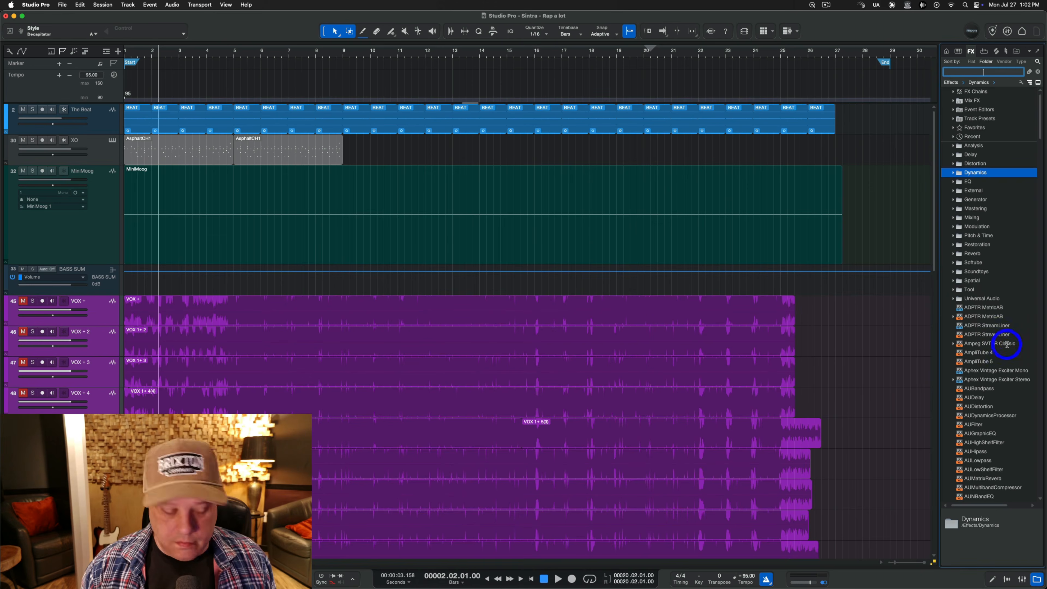
pyautogui.moveTo(1003, 345); pyautogui.dragTo(644, 244)
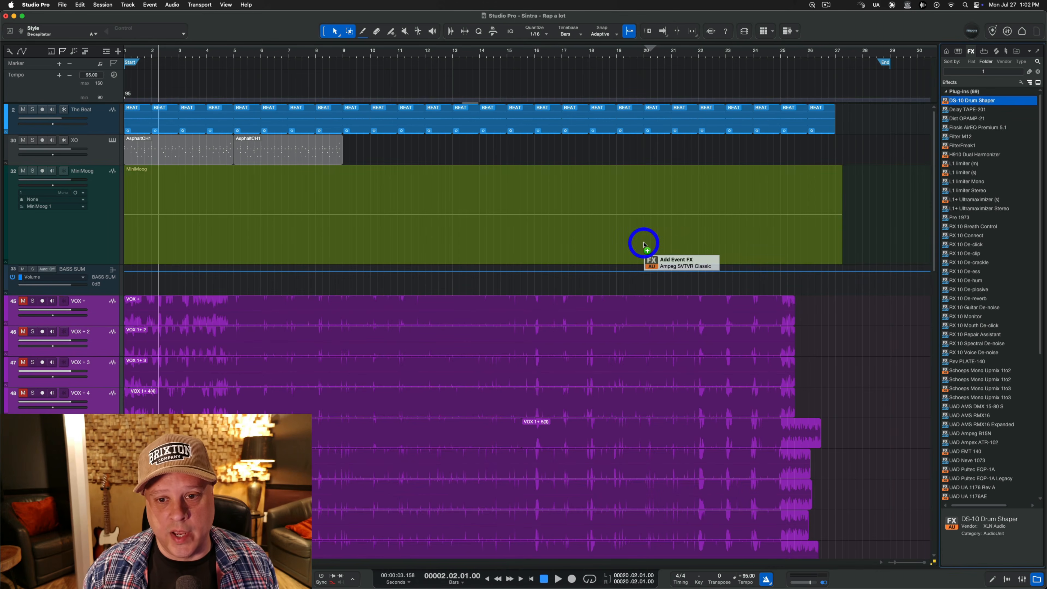
pyautogui.moveTo(644, 244); pyautogui.dragTo(644, 243)
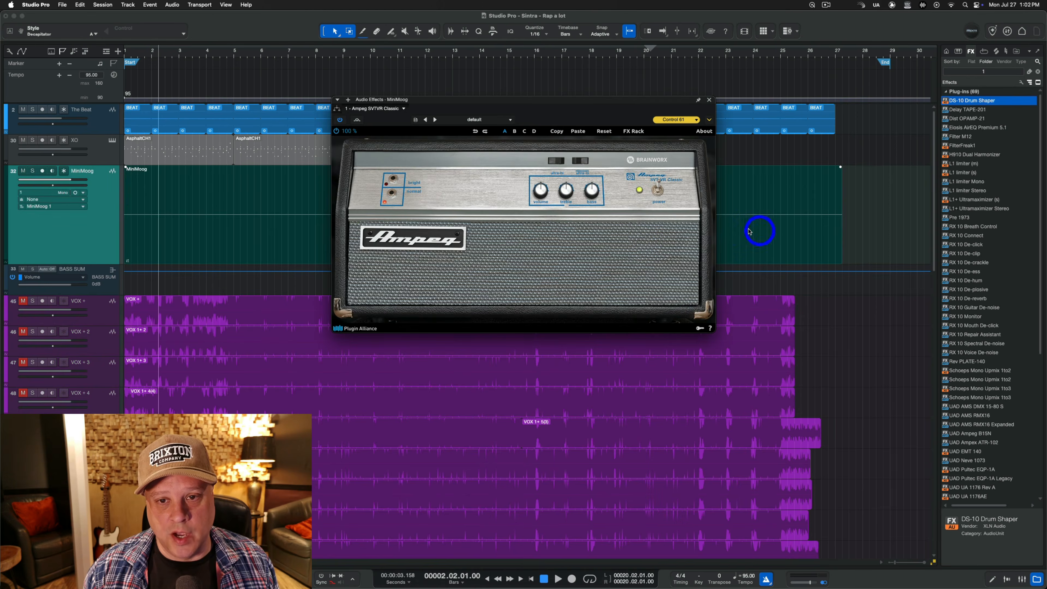
pyautogui.click(709, 100)
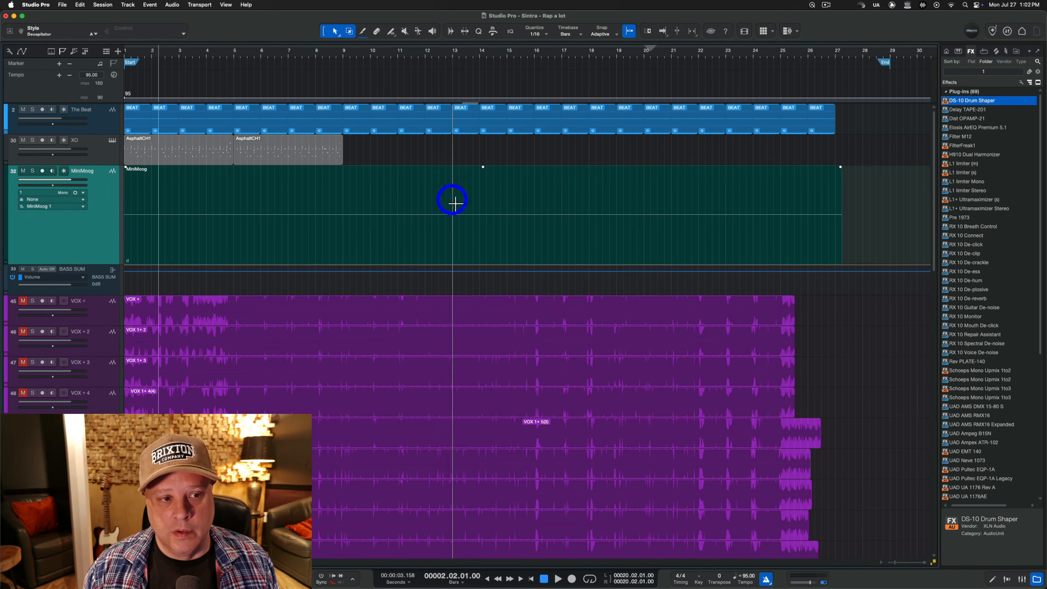
# Reopen the Ampeg SVTVR Classic editor from the MiniMoog clip's Event FX to view the amp controls, and close it
pyautogui.click(128, 262)
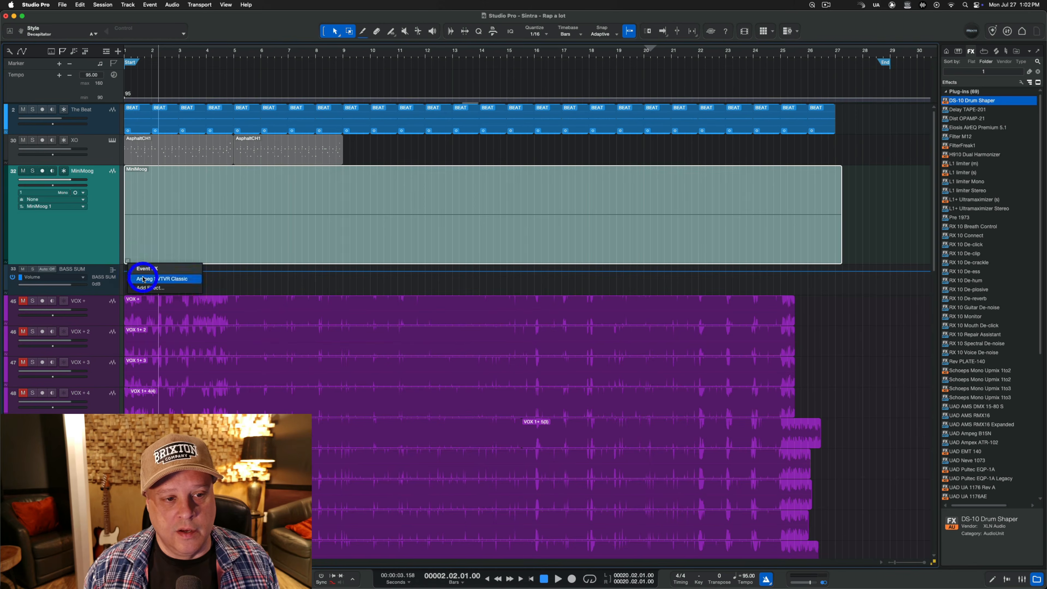
pyautogui.click(145, 279)
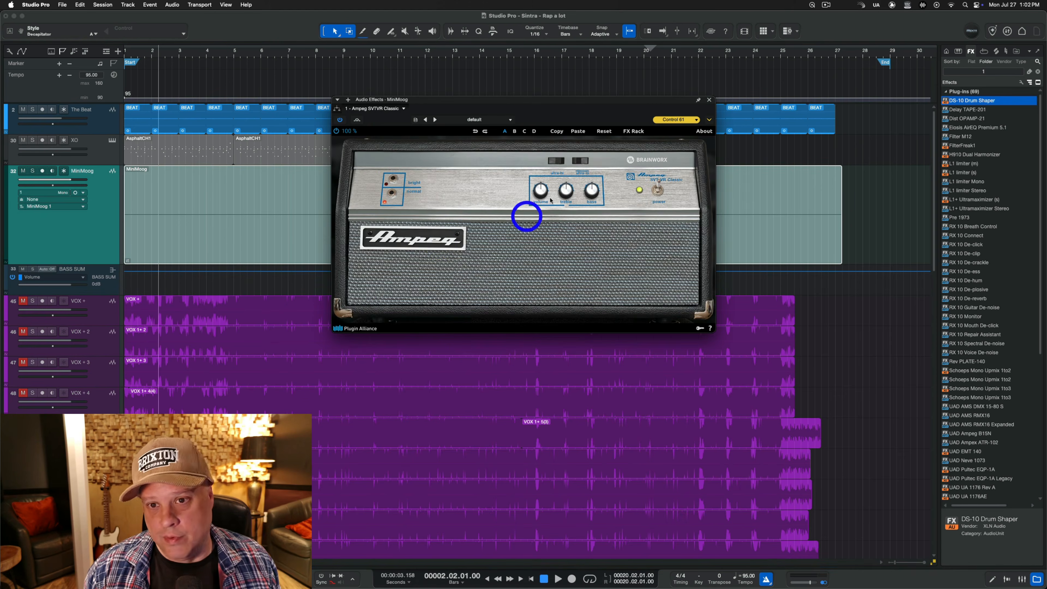
pyautogui.click(709, 100)
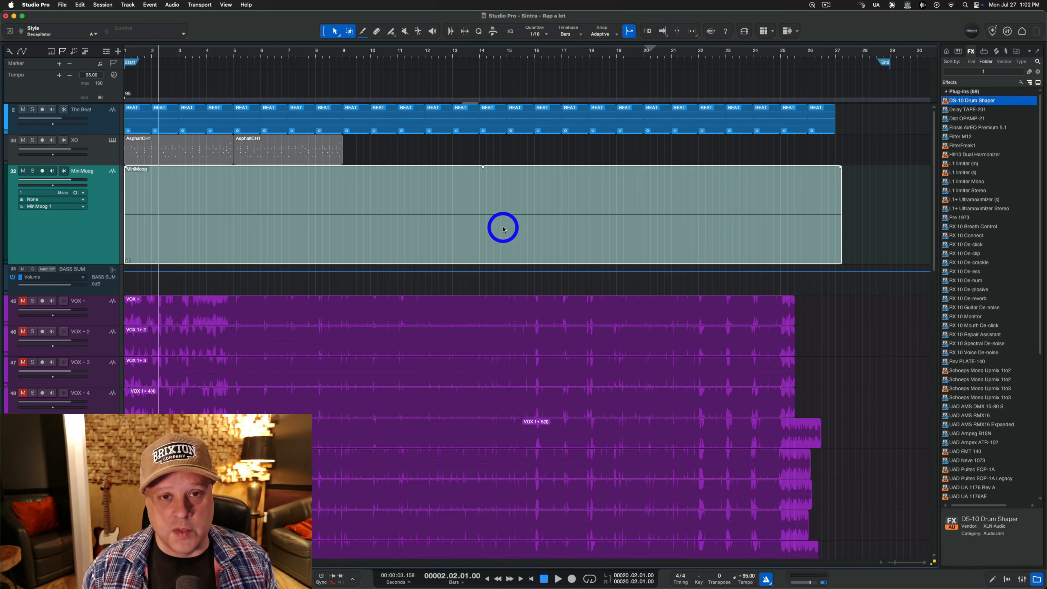
# Show the mixer console below the arrangement with the MiniMoog clip still selected
pyautogui.press('F3')
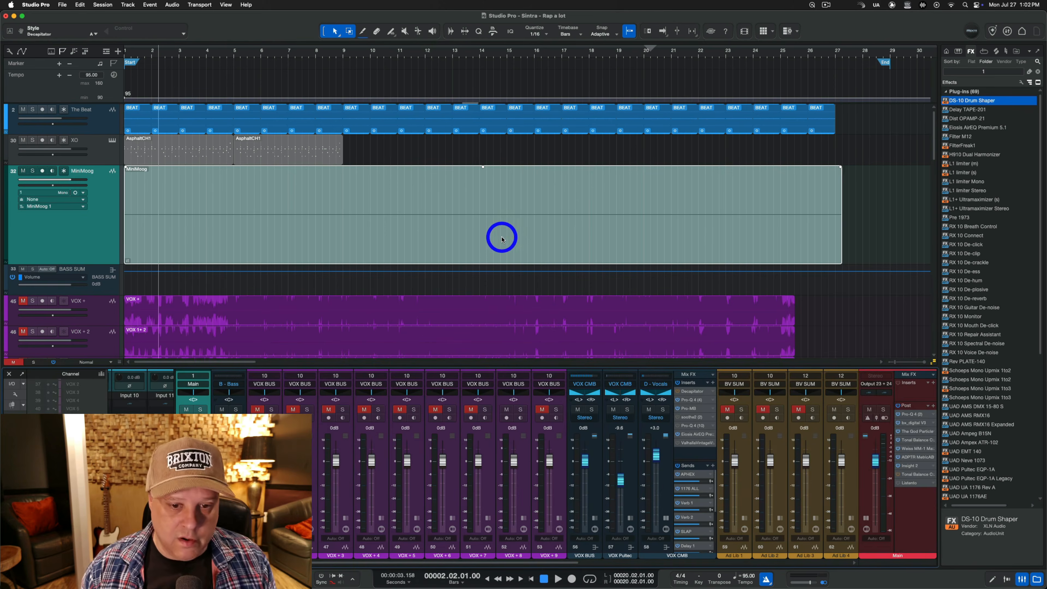